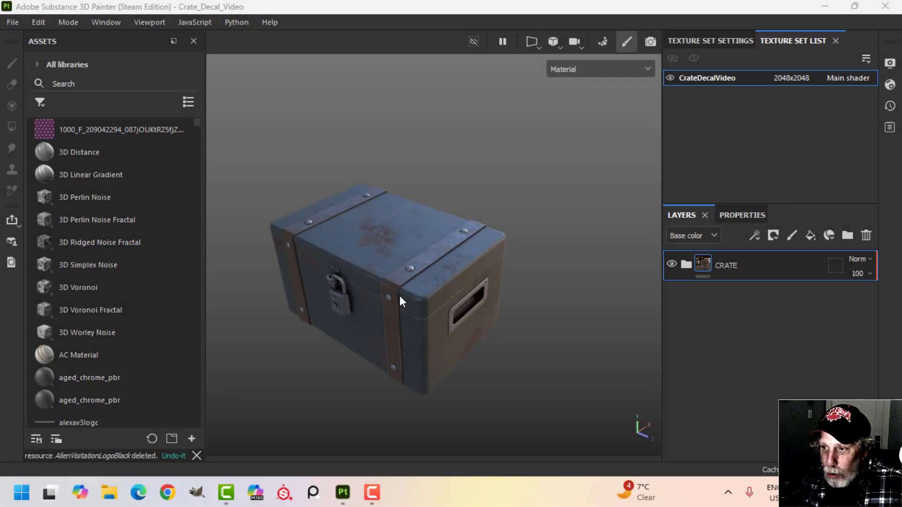
Add a new fill layer above CRATE that affects only the base color channel.
left_click_drag(399, 295, 450, 261, "alt")
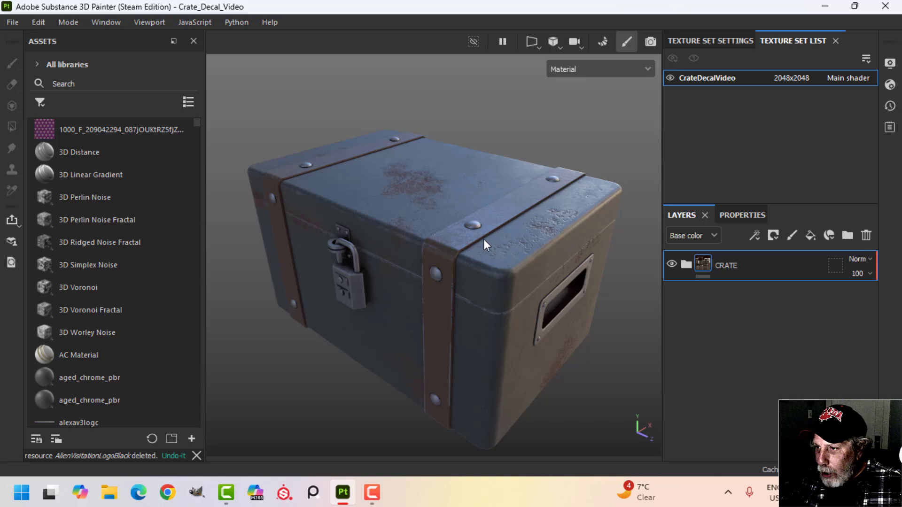
middle_click_drag(425, 227, 398, 232, "alt")
left_click_drag(398, 231, 412, 231, "alt")
middle_click_drag(415, 235, 410, 228, "alt")
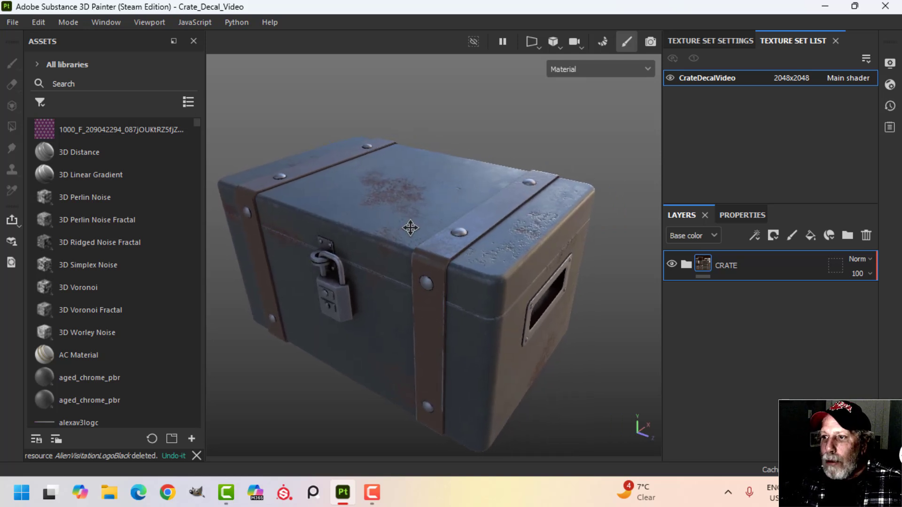
left_click(812, 234)
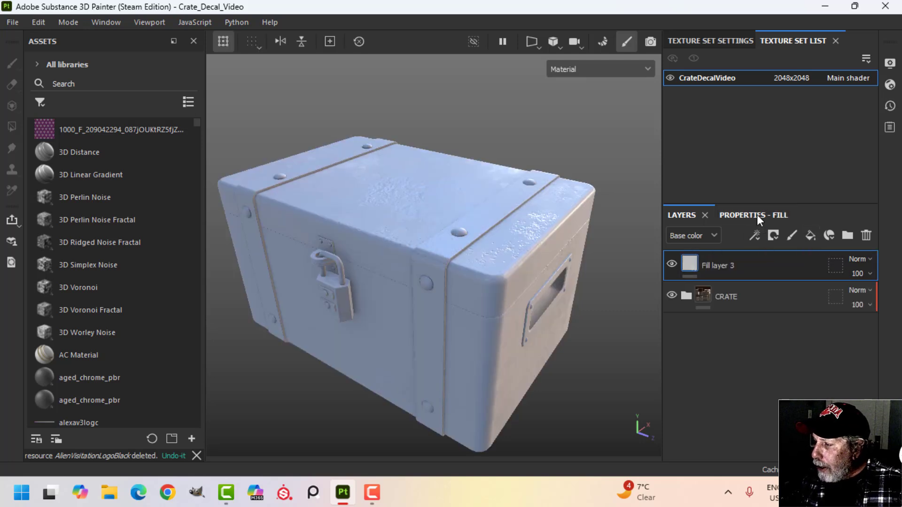
left_click(757, 215)
left_click(687, 332)
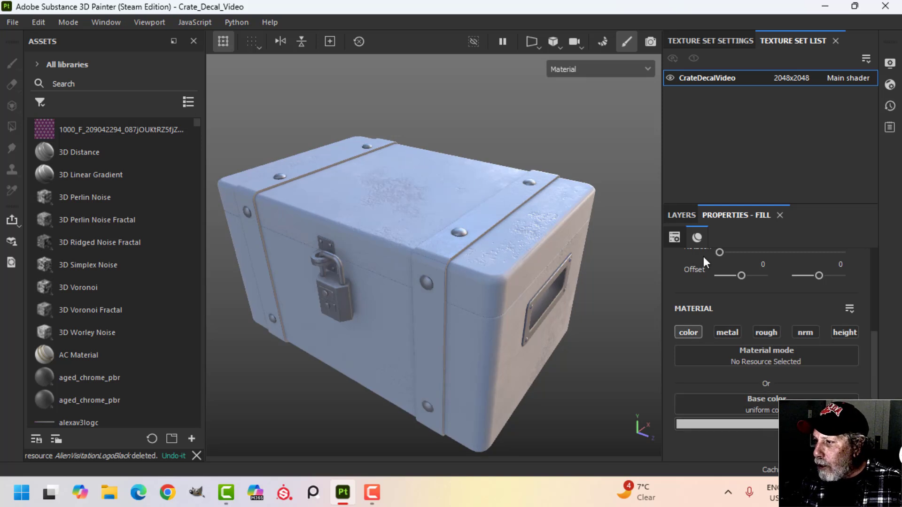
left_click(681, 214)
Give the fill layer a black mask holding a Paint effect.
left_click(774, 233)
left_click(784, 267)
left_click(756, 236)
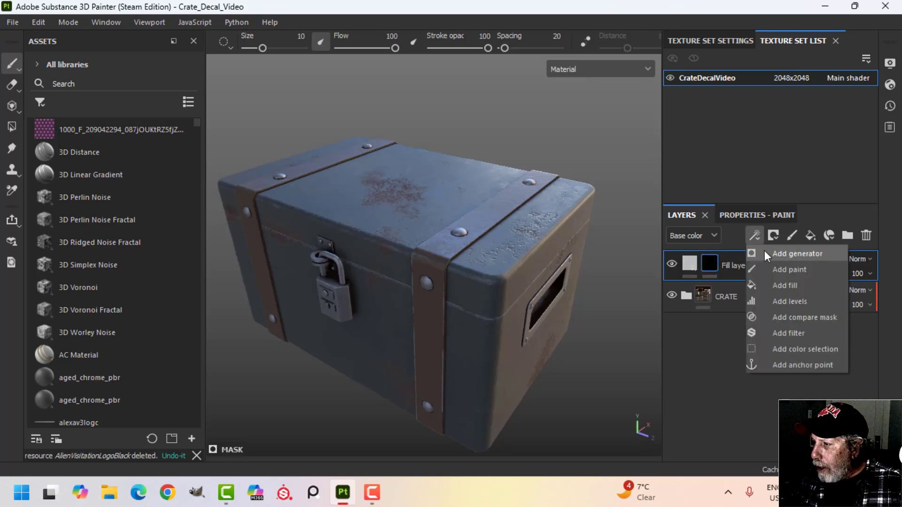
left_click(789, 269)
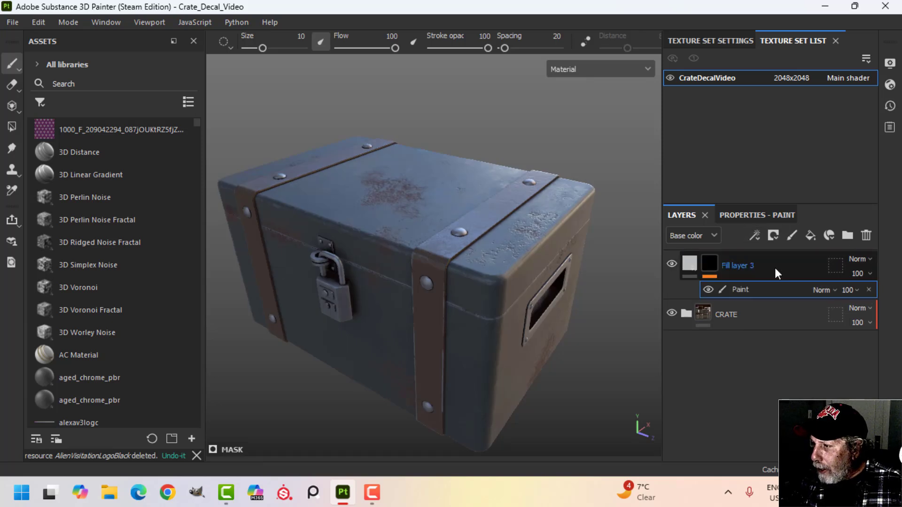
Lower the paint brush Spacing to 1.
left_click(751, 215)
scroll(763, 360, "down", 5)
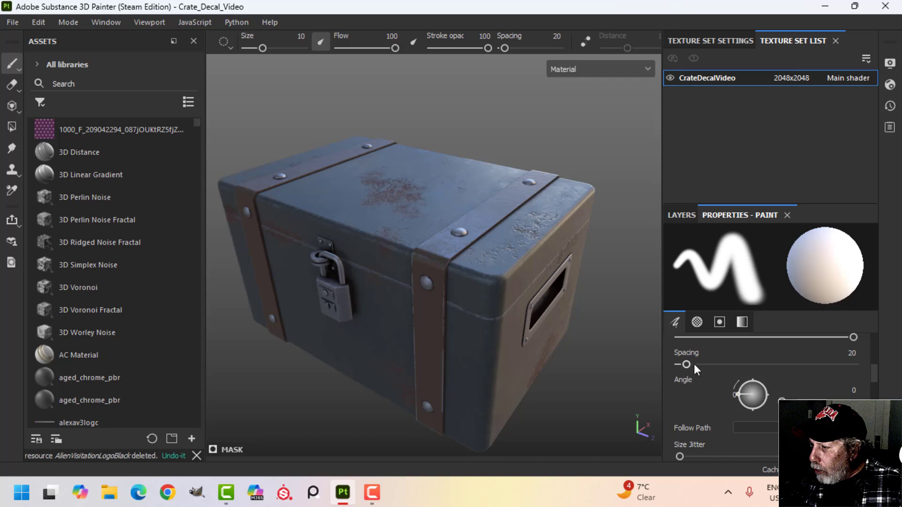
left_click_drag(686, 364, 678, 364)
scroll(753, 376, "down", 3)
scroll(752, 380, "up", 3)
left_click(854, 353)
type("1")
key("Return")
scroll(793, 384, "down", 3)
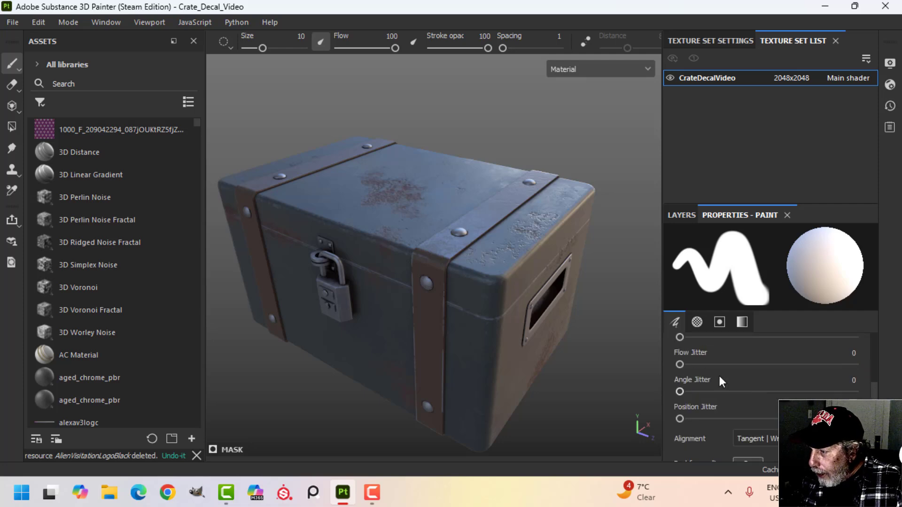
scroll(717, 379, "up", 1)
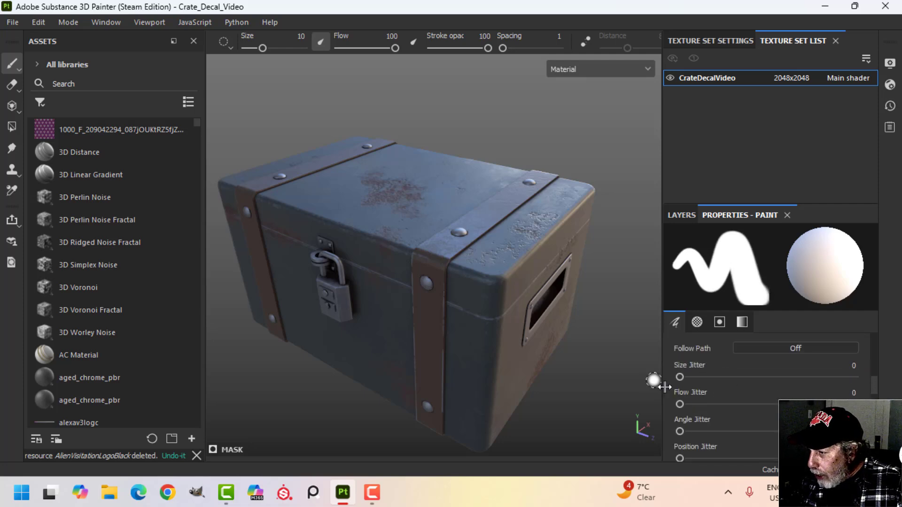
scroll(678, 404, "down", 5)
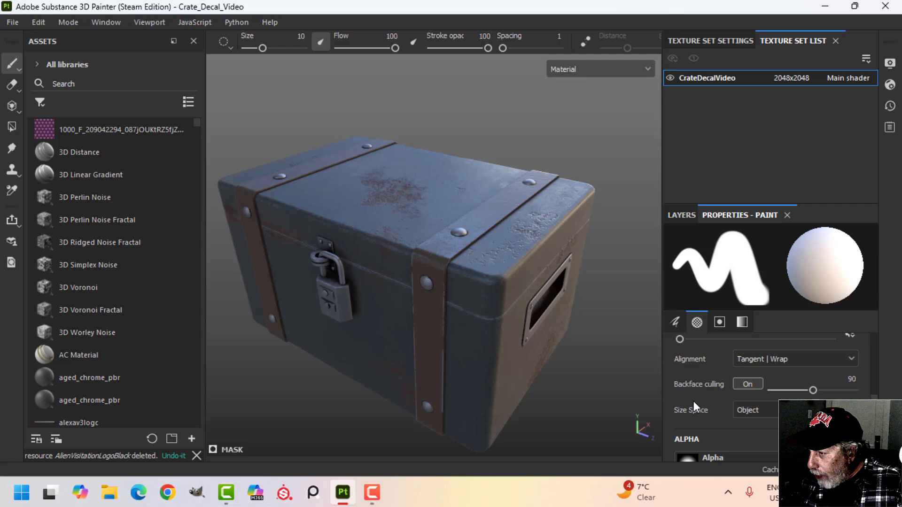
scroll(692, 400, "up", 2)
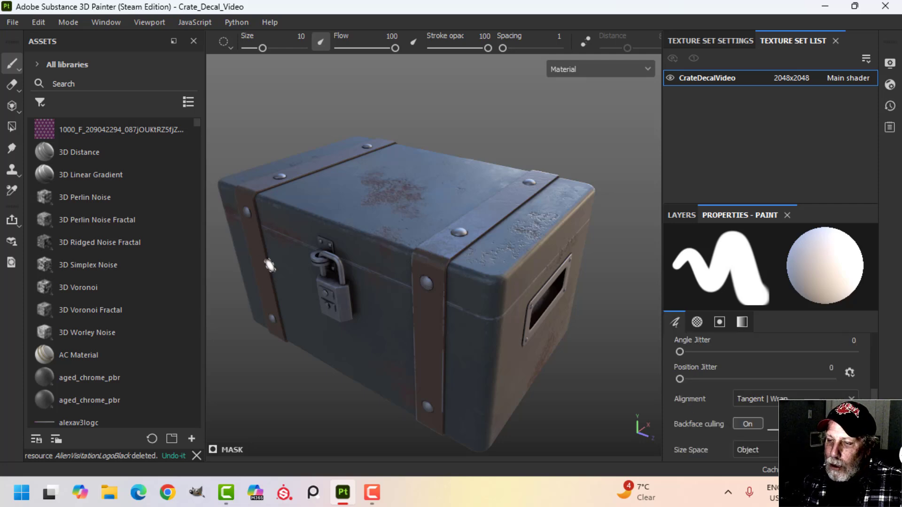
Add AlienVisitationLogoBlack.png to the resource import list.
left_click(191, 439)
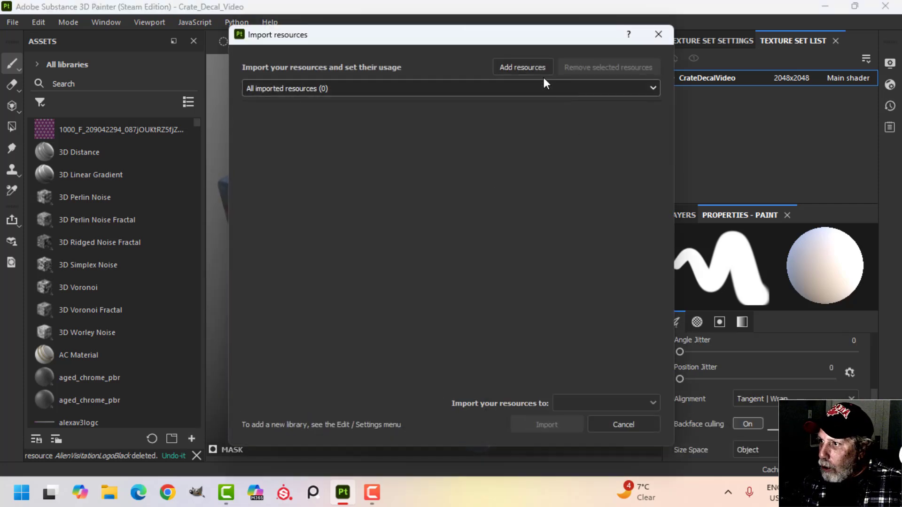
left_click(526, 66)
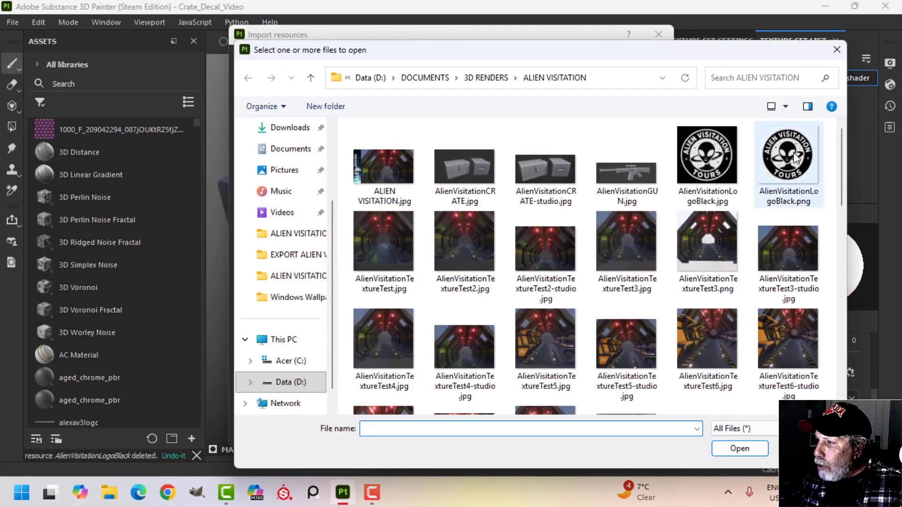
left_click(793, 157)
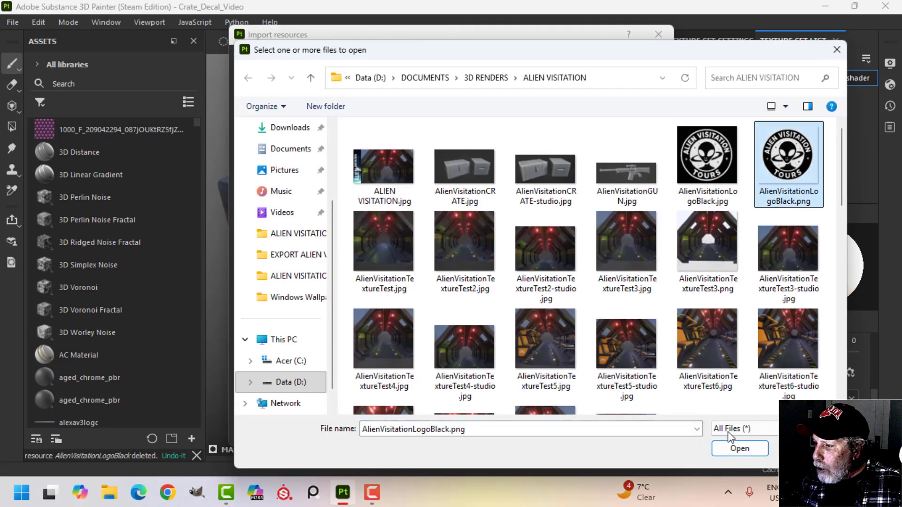
left_click(743, 451)
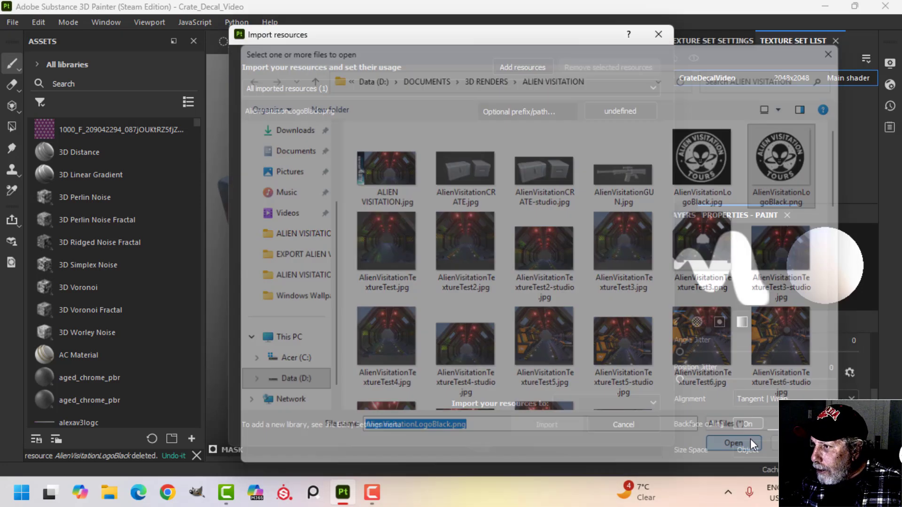
Set the logo's usage to alpha and import it into the current session.
left_click(609, 109)
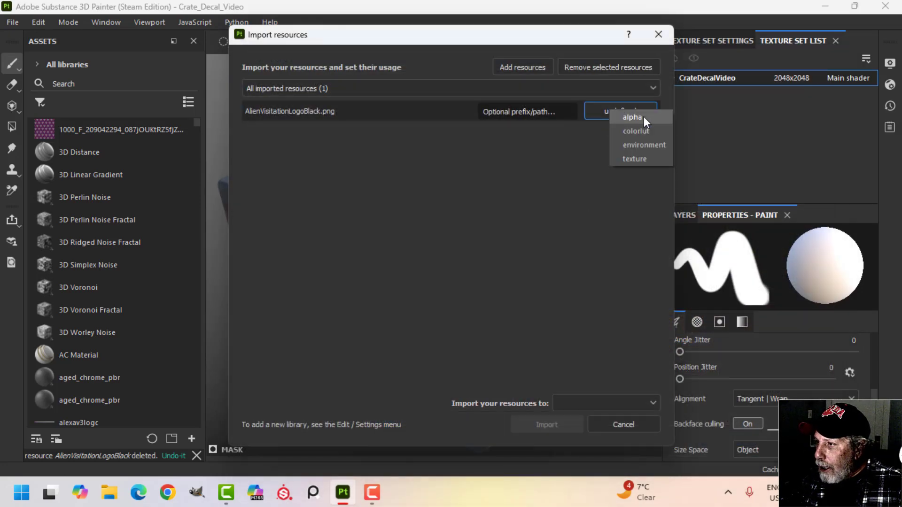
left_click(643, 116)
left_click(589, 406)
left_click(589, 416)
left_click(558, 425)
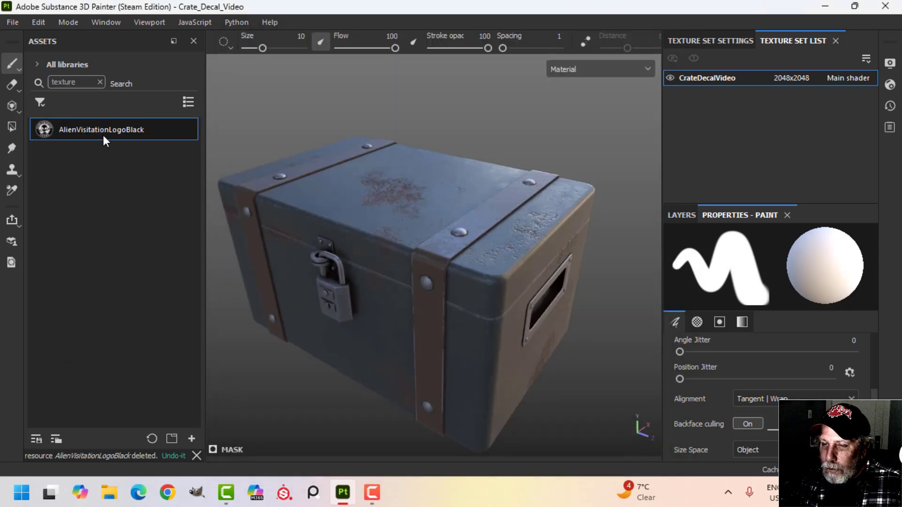
Enlarge the logo brush to about 80 and stamp it on the middle of the crate lid.
left_click_drag(409, 186, 407, 212, "alt")
right_click_drag(407, 212, 454, 212, "ctrl")
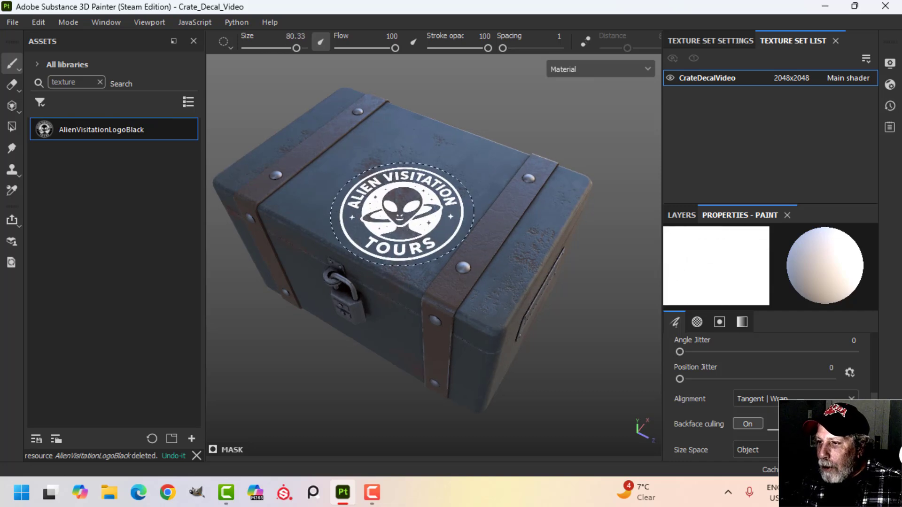
middle_click_drag(409, 190, 421, 219)
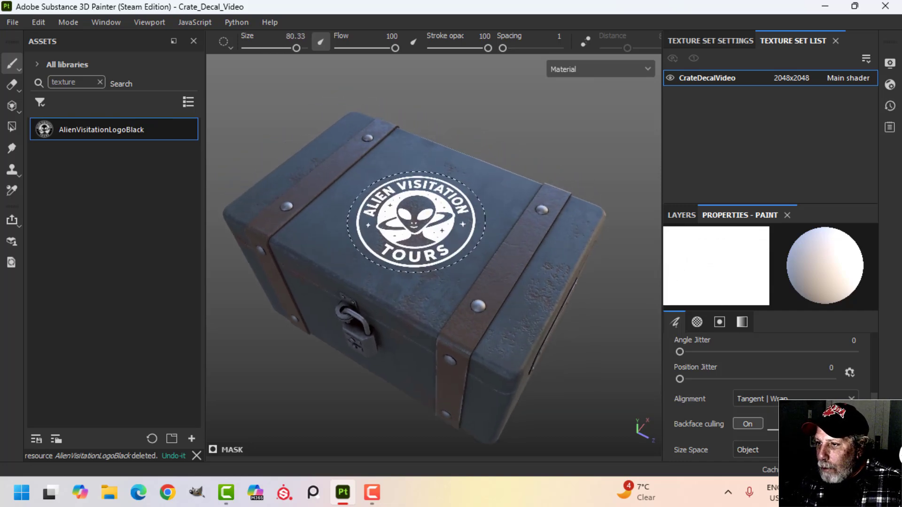
left_click(417, 221)
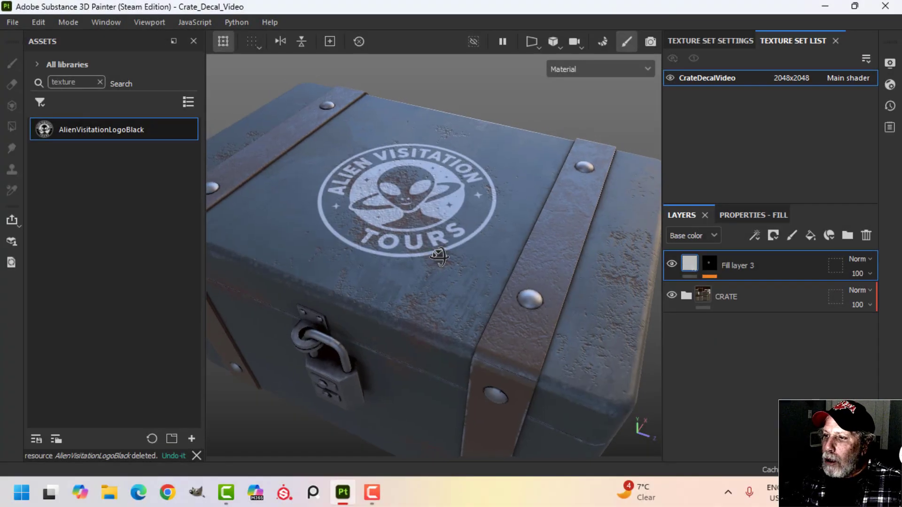
Select the fill layer's mask and return to mask painting.
left_click(710, 264)
key("1")
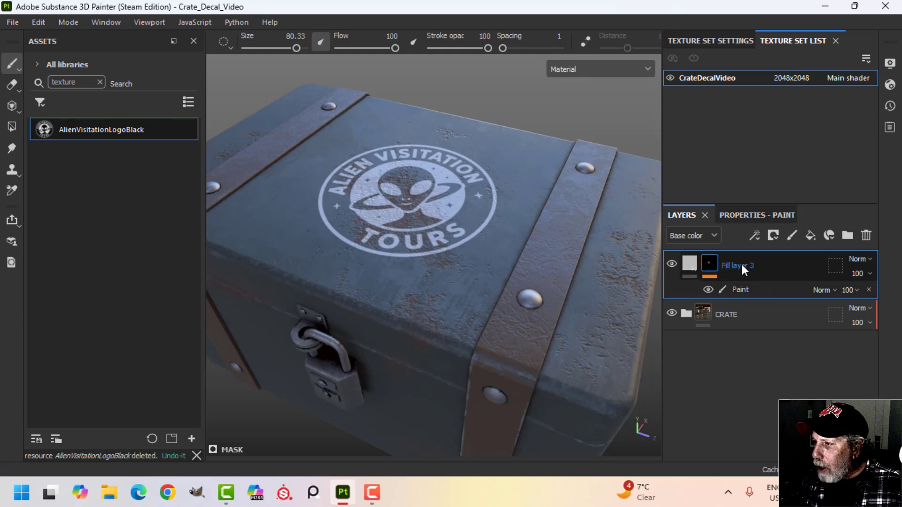
left_click(754, 235)
Add a fill effect to the mask using Grunge Cobweb as its grayscale.
left_click(779, 283)
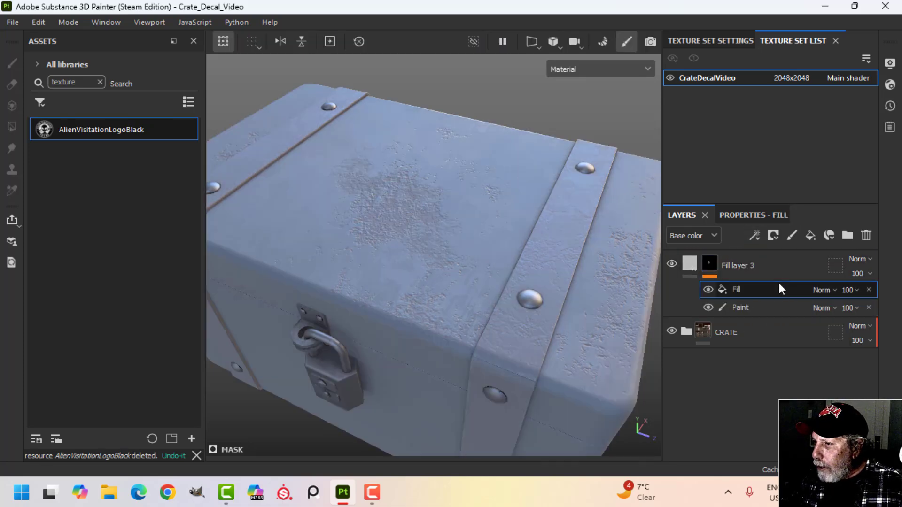
left_click(742, 215)
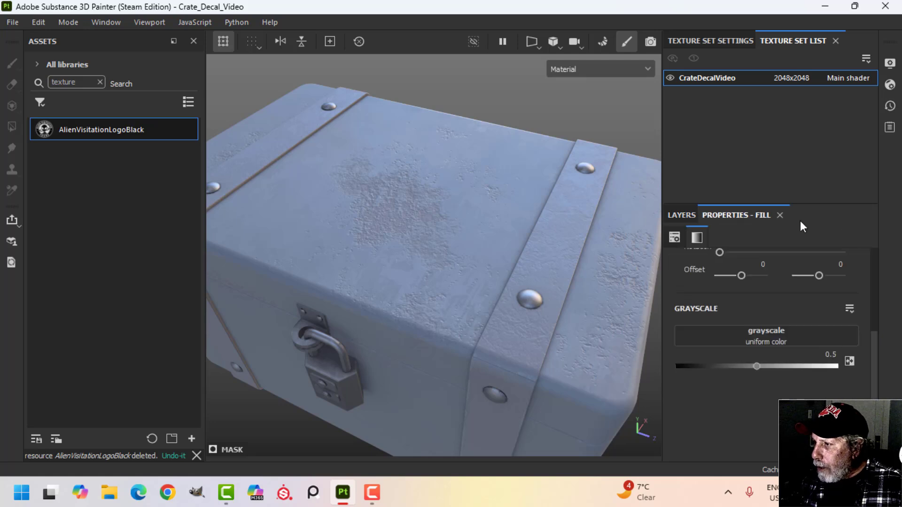
left_click(763, 342)
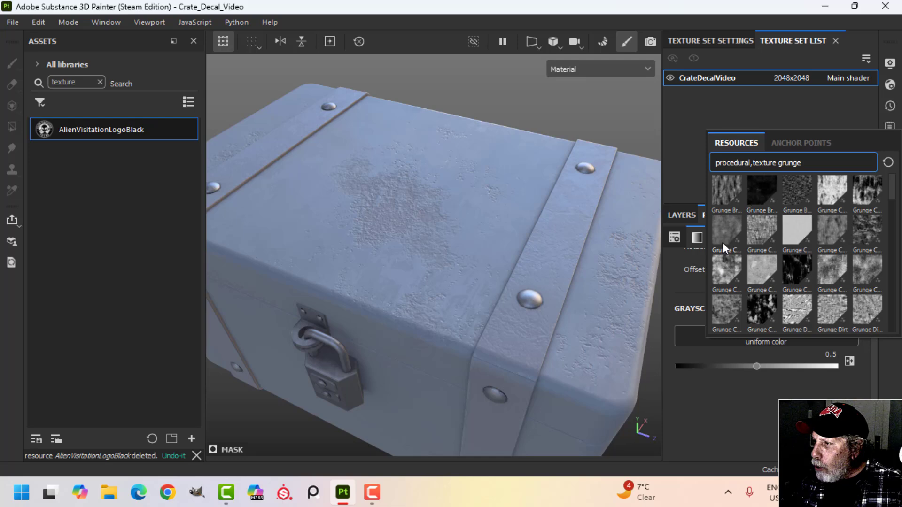
left_click(864, 190)
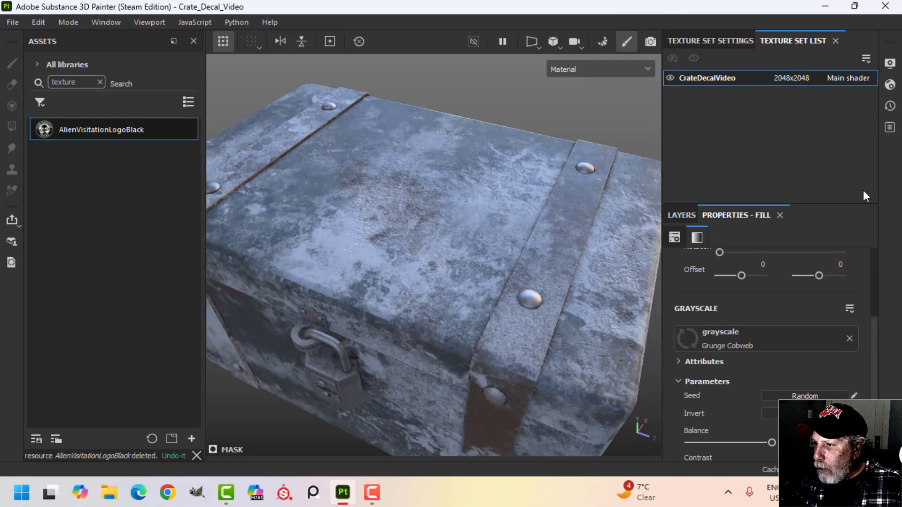
Set the Grunge Cobweb effect's blend mode to Subtract to wear the logo.
left_click(681, 215)
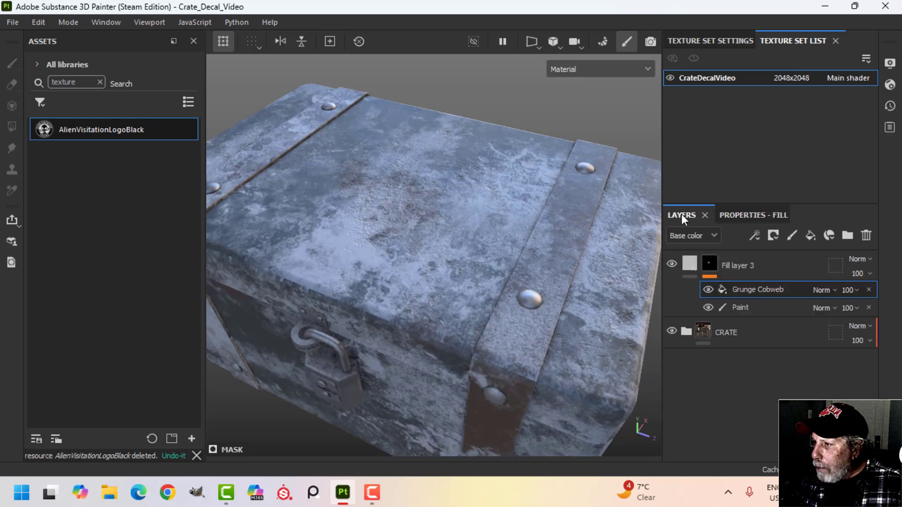
left_click(825, 291)
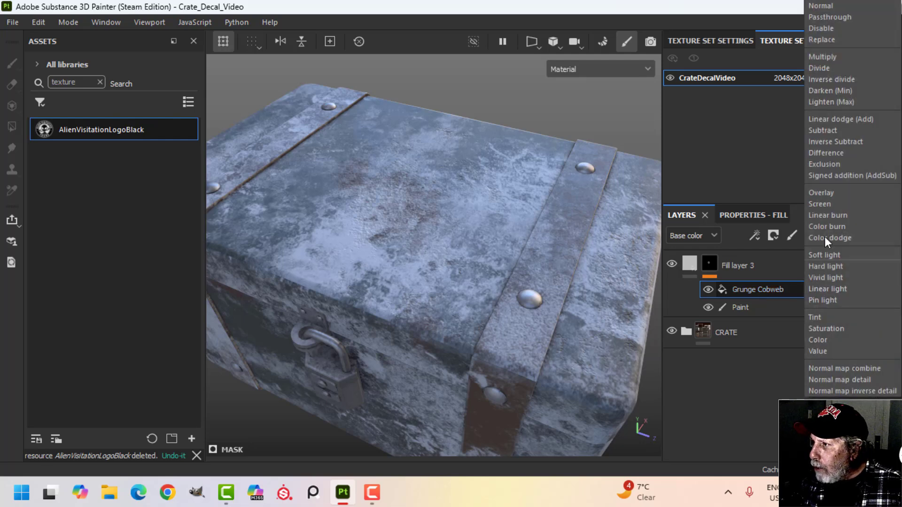
left_click(822, 130)
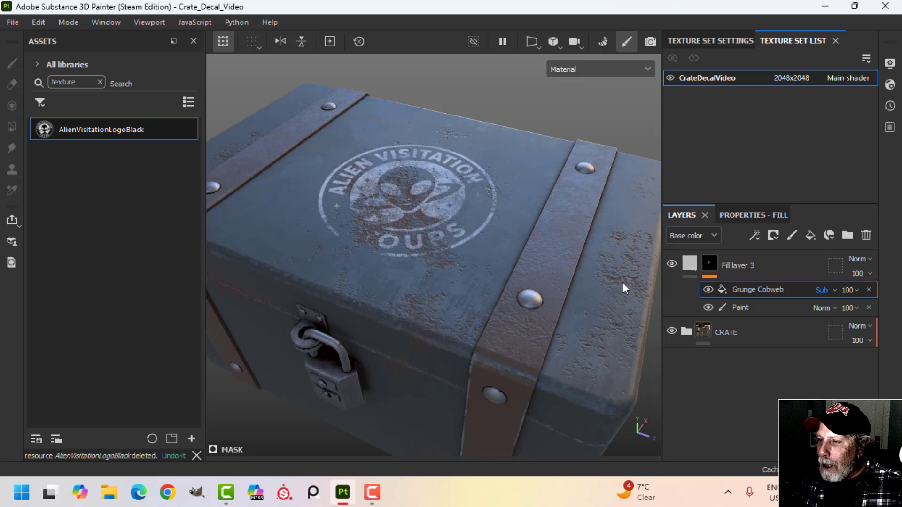
left_click_drag(489, 232, 450, 255, "alt")
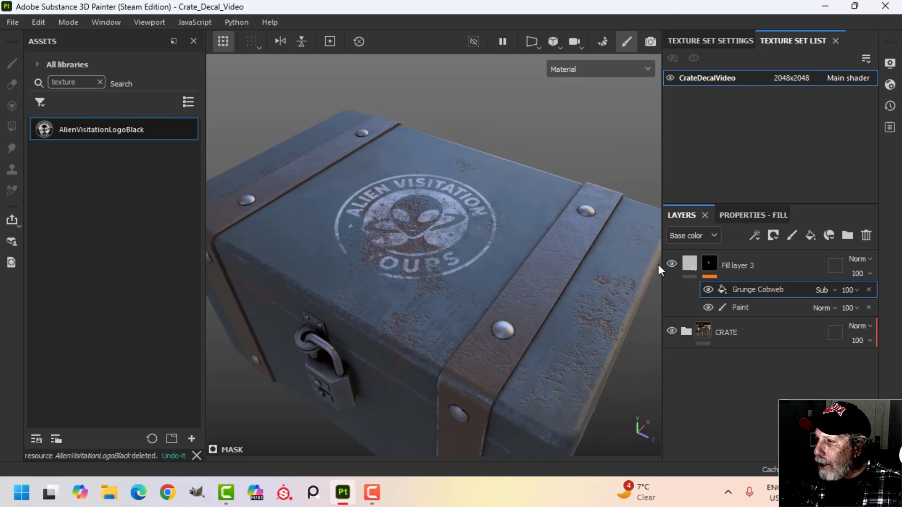
Set the grunge Balance to about 0.54 and swap it to Grunge Croncrete Moss Medium.
left_click(756, 215)
scroll(746, 409, "down", 1)
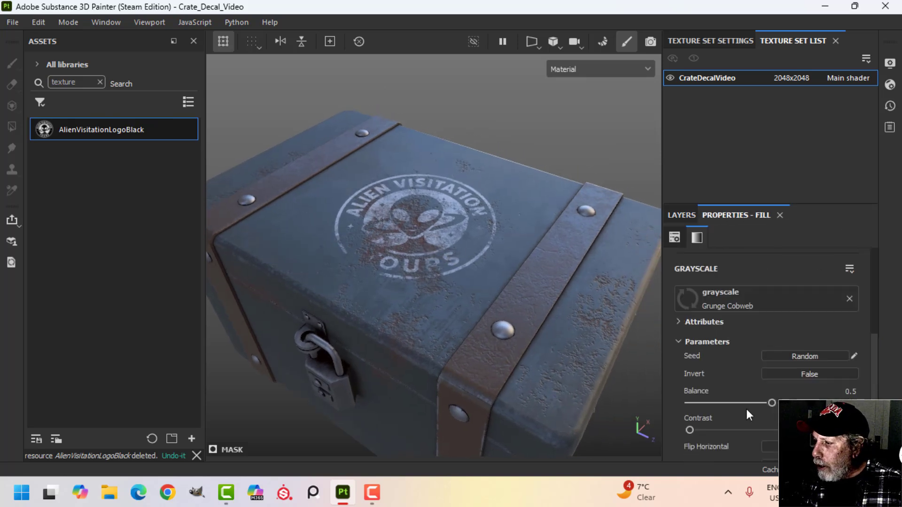
mouse_move(759, 404)
left_mouse_down()
mouse_move(722, 405)
mouse_move(776, 404)
left_mouse_up()
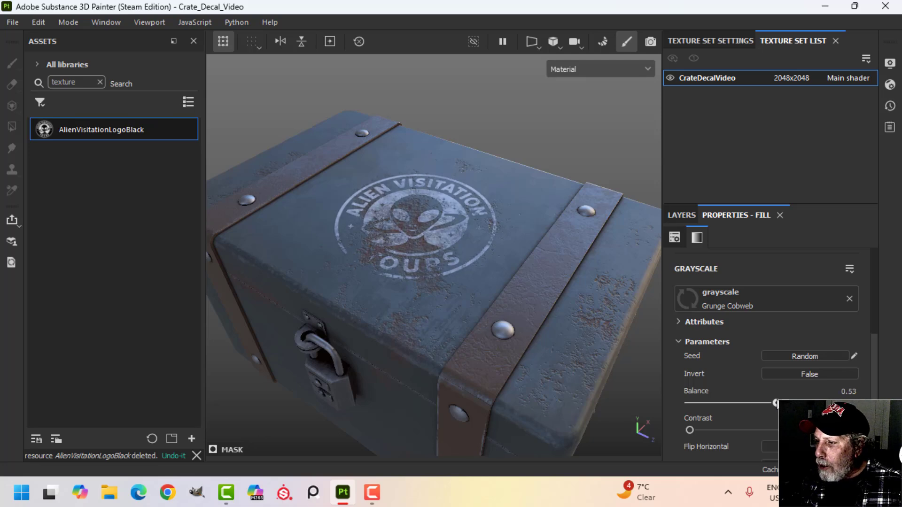
left_click(750, 304)
left_click(830, 237)
Add a second Paint effect to Fill layer 3's mask above the existing one.
left_click_drag(399, 275, 452, 278, "alt")
middle_click_drag(451, 279, 434, 250, "alt")
left_click_drag(434, 250, 453, 263, "alt")
left_click(677, 215)
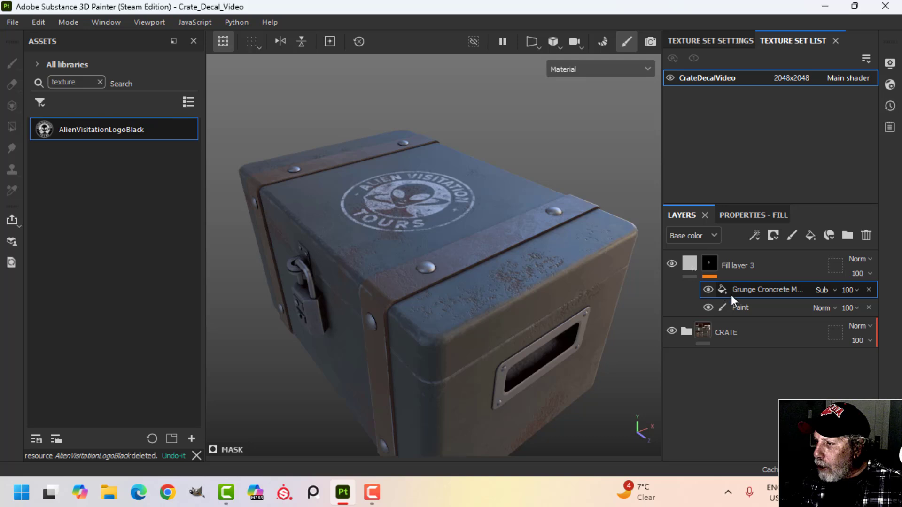
left_click(737, 306)
left_click(755, 235)
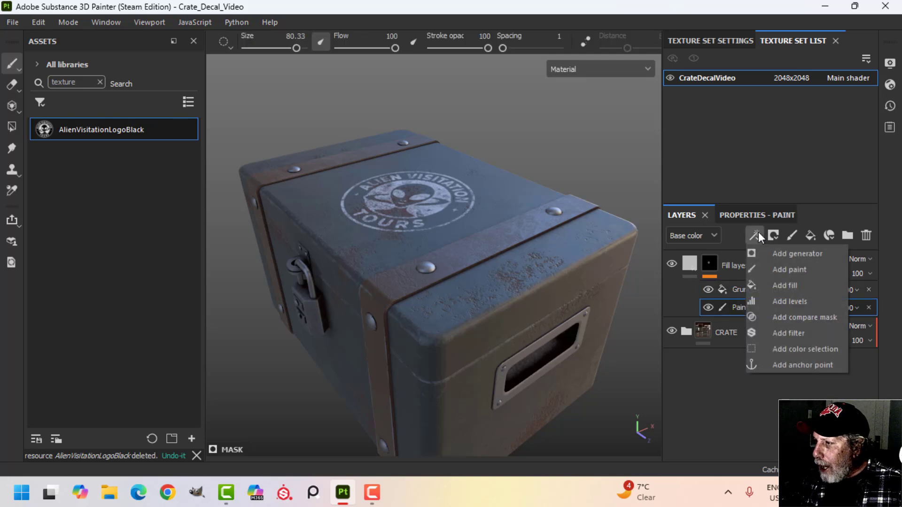
left_click(776, 264)
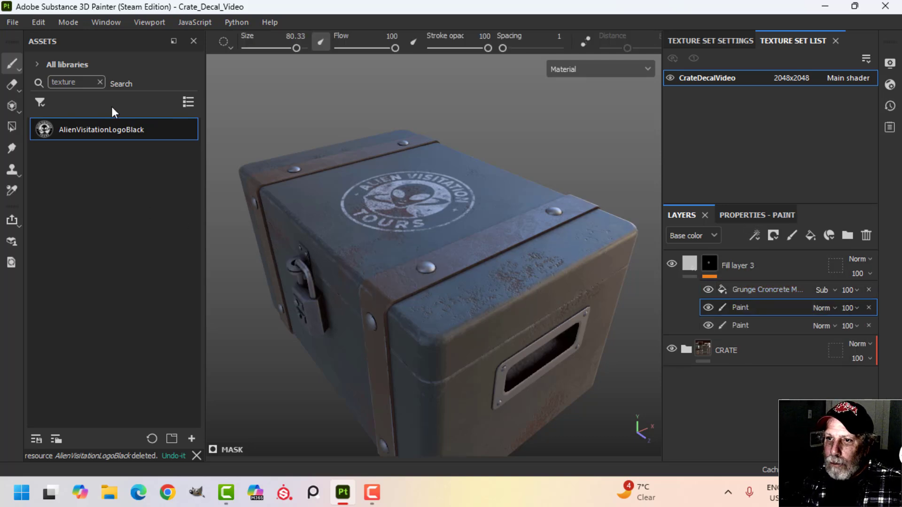
Filter assets to alphas, search 'font', and pick the Text Caution alpha.
left_click(101, 81)
left_click(40, 102)
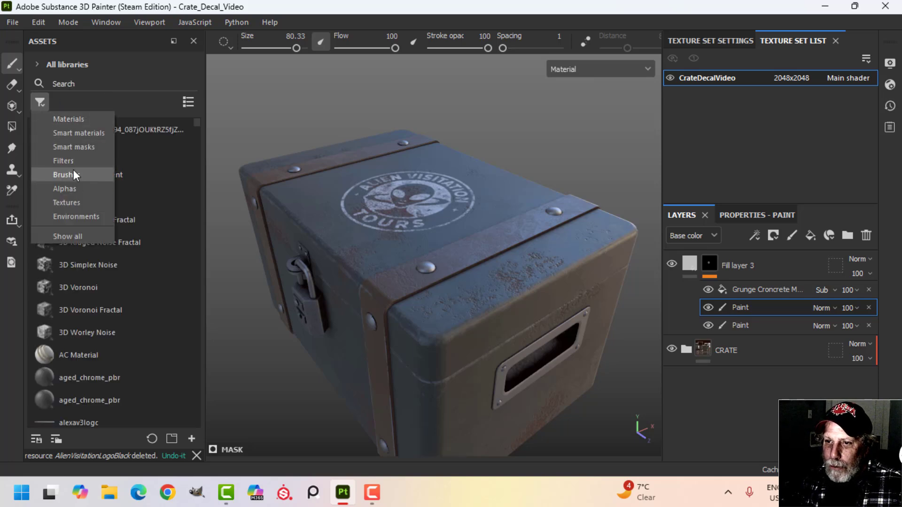
left_click(77, 189)
scroll(153, 254, "down", 5)
left_click(96, 84)
type("font")
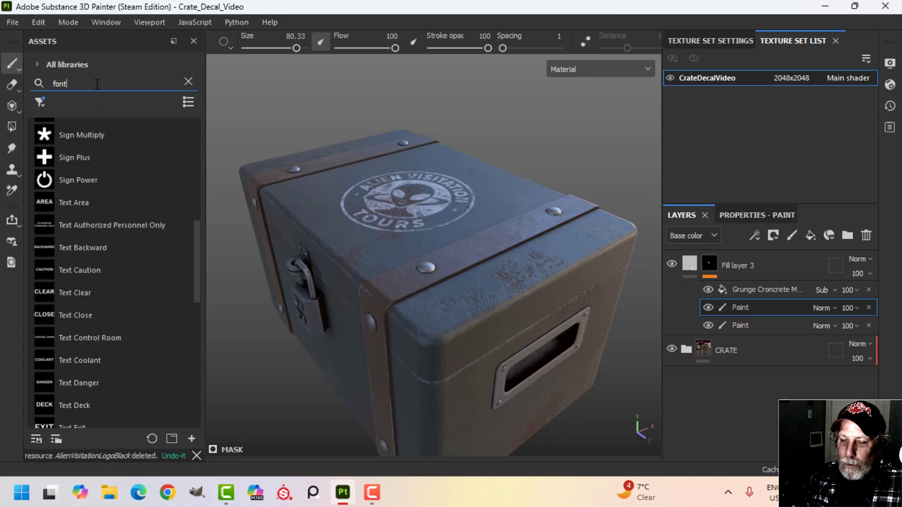
left_click(106, 267)
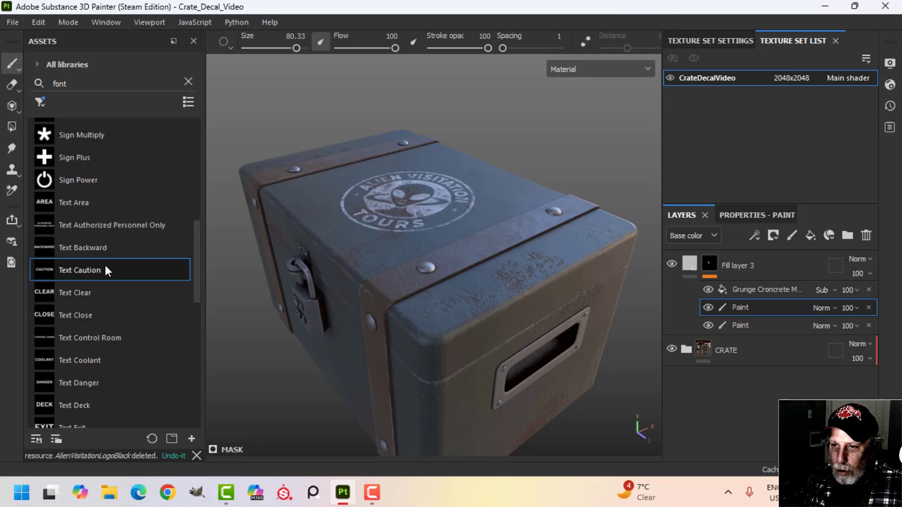
Stamp the CAUTION decal below the crate's side handle.
scroll(413, 262, "up", 8)
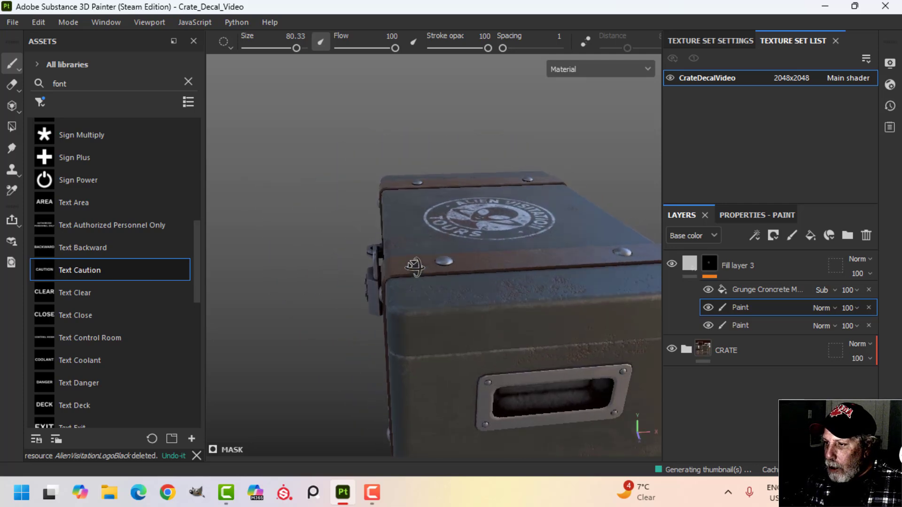
middle_click_drag(399, 210, 302, 115)
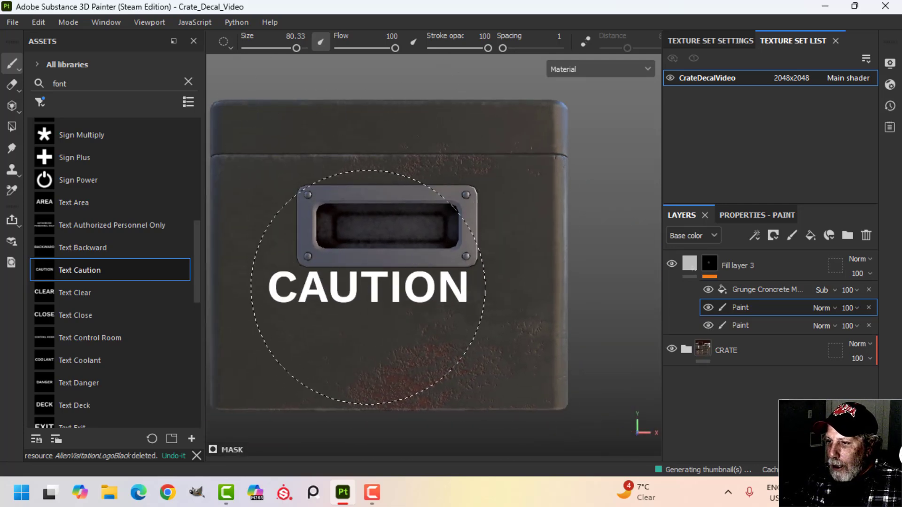
left_click(381, 305)
scroll(463, 362, "up", 2)
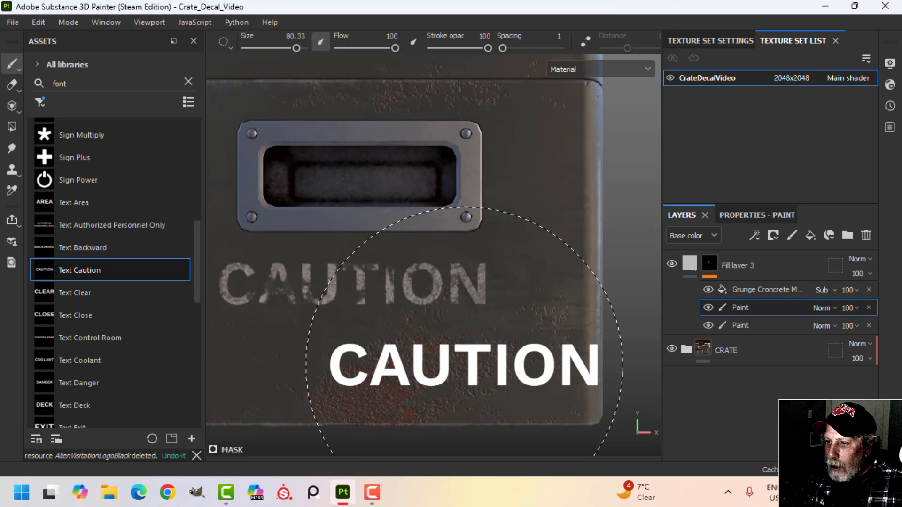
scroll(441, 319, "down", 3)
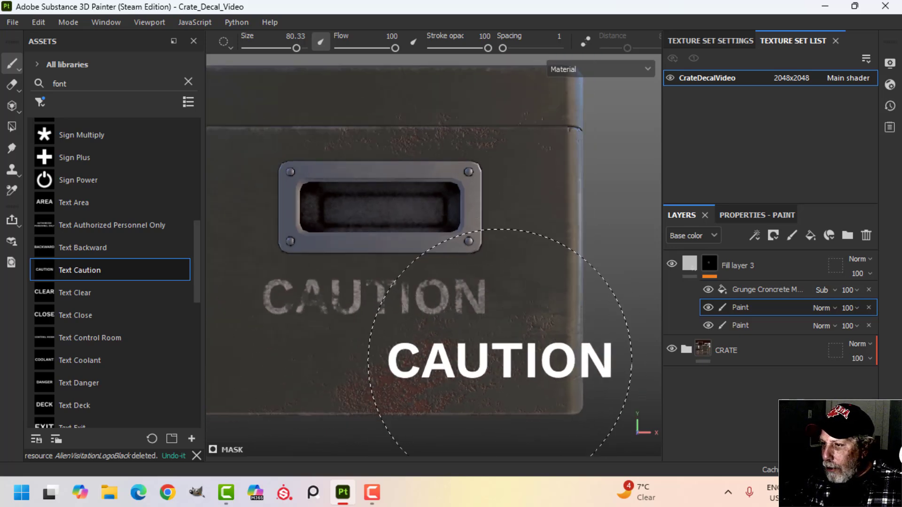
Hide the grunge effect and then Fill layer 3 with its decals.
left_click(708, 288)
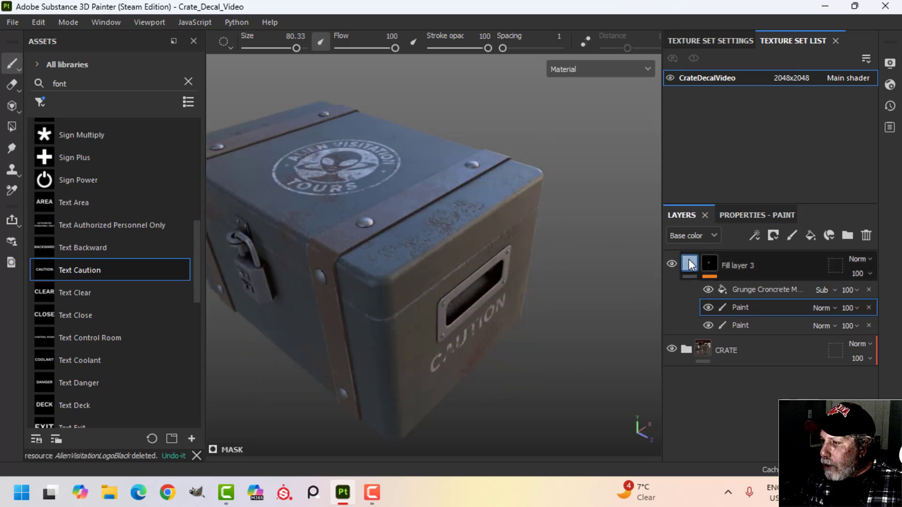
left_click(689, 267)
left_click(669, 265)
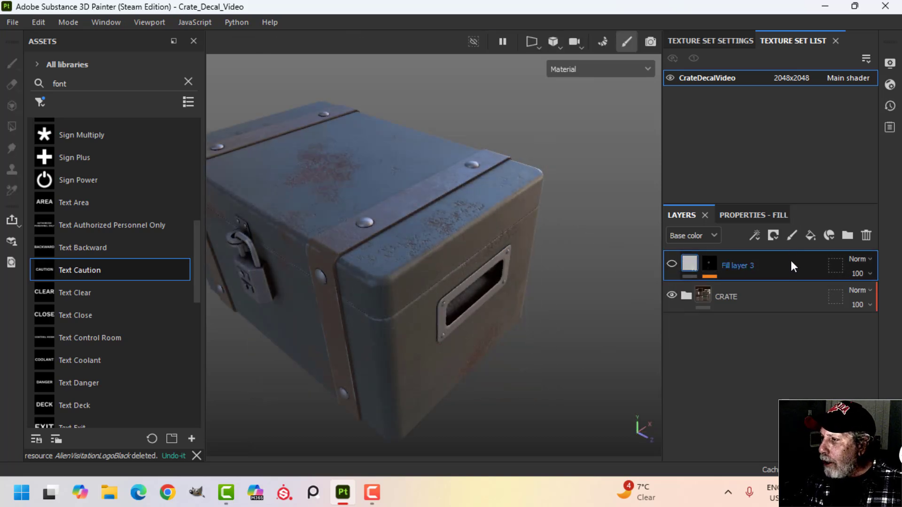
Add Fill layer 4 with AlienVisitationLogoBlack as its base color, tiling across the crate.
left_click(811, 236)
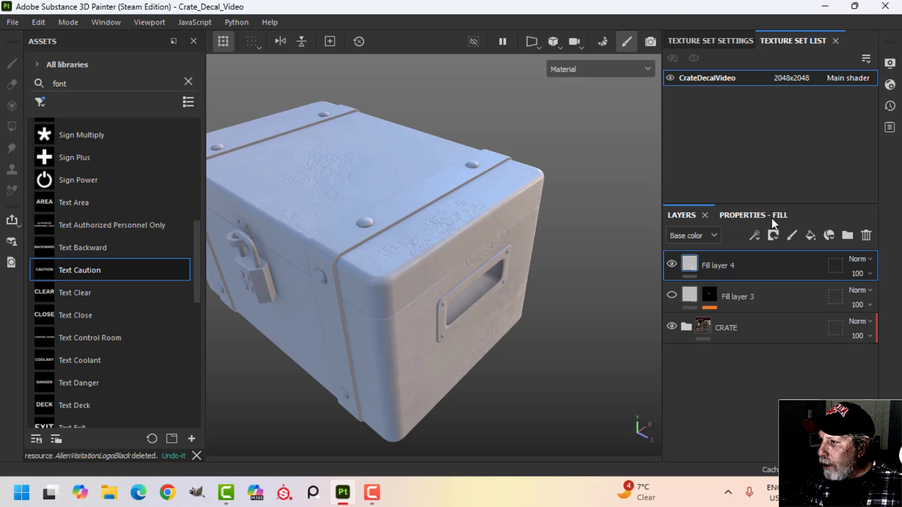
left_click(771, 216)
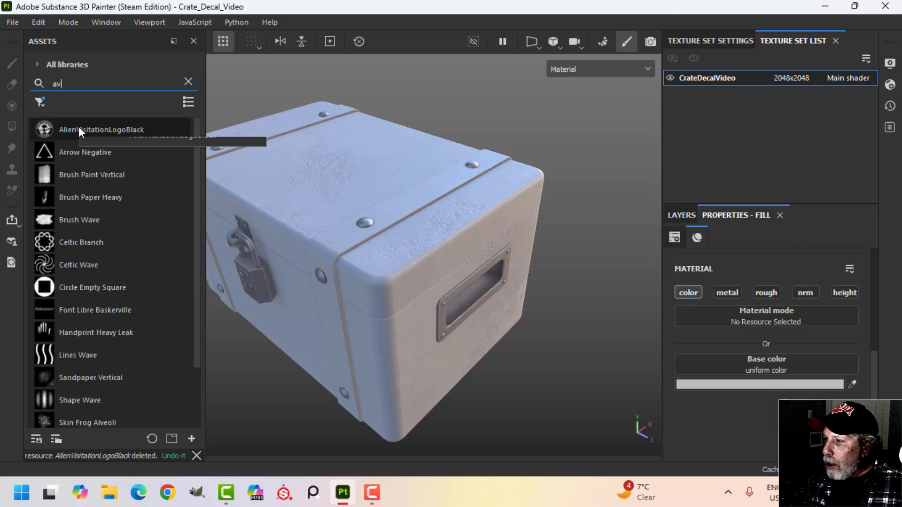
left_click_drag(85, 128, 678, 364)
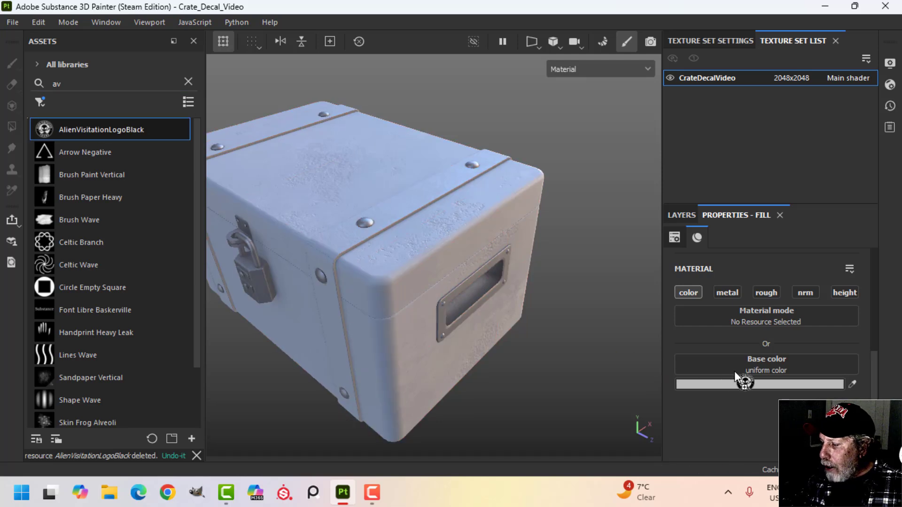
left_click_drag(734, 371, 734, 371)
left_click_drag(434, 244, 452, 269, "alt")
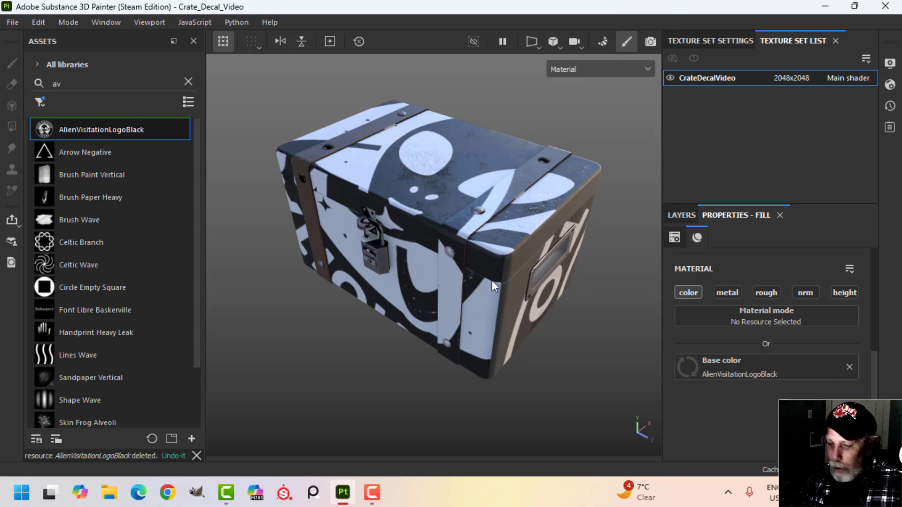
In the UV layout, shrink the logo projection and set UV Wrap to None.
left_click(681, 215)
key("F1")
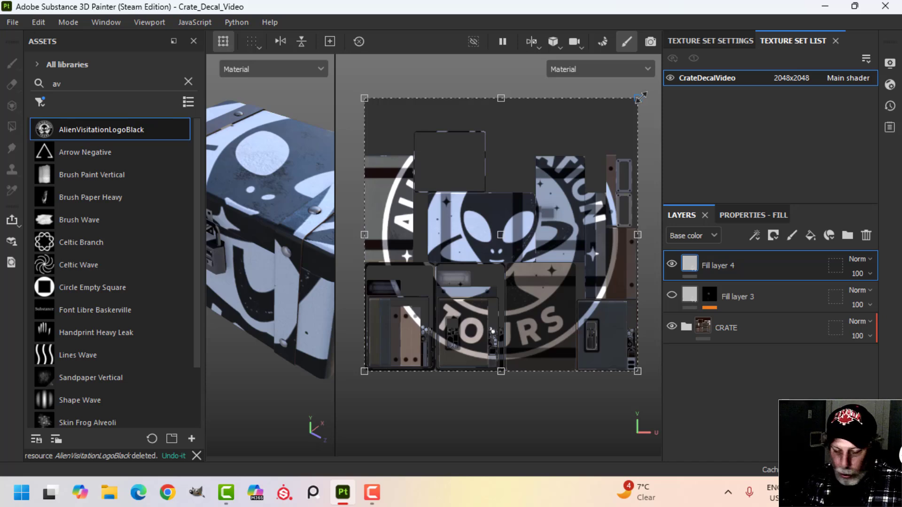
left_click_drag(640, 99, 477, 212)
left_click(743, 215)
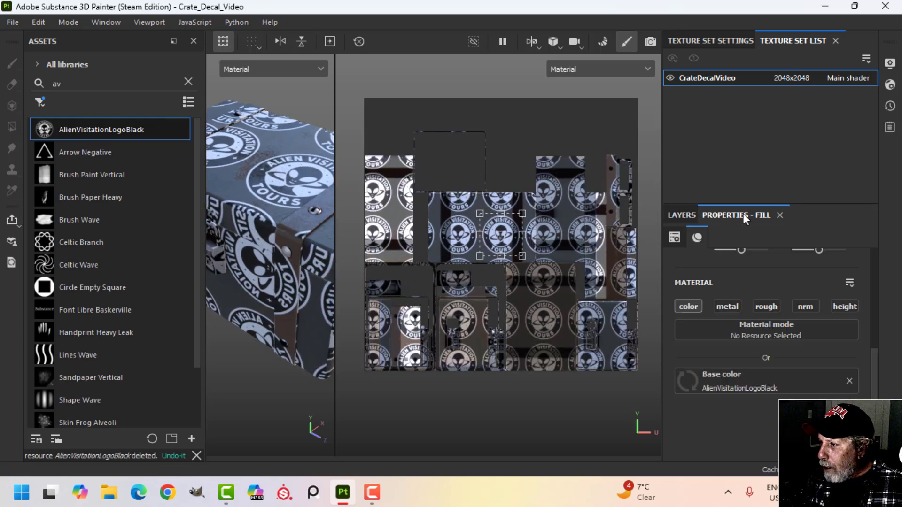
scroll(783, 365, "up", 5)
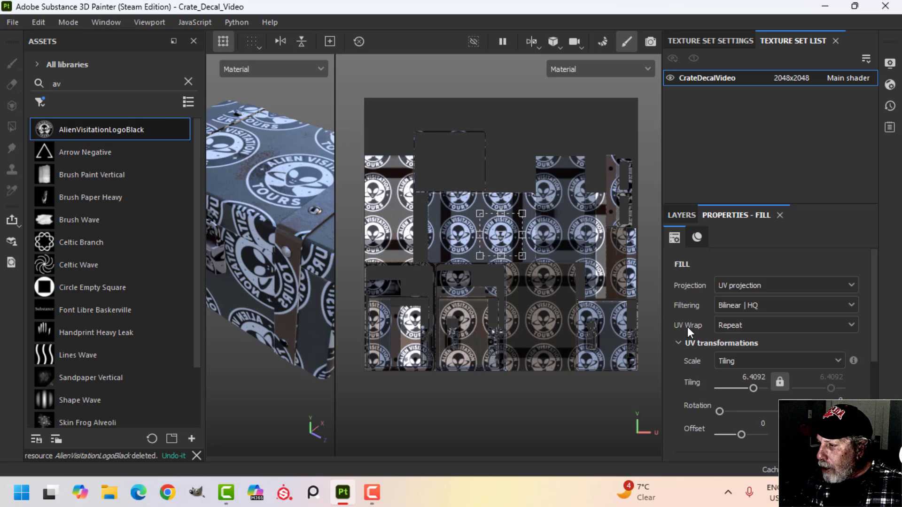
left_click(731, 325)
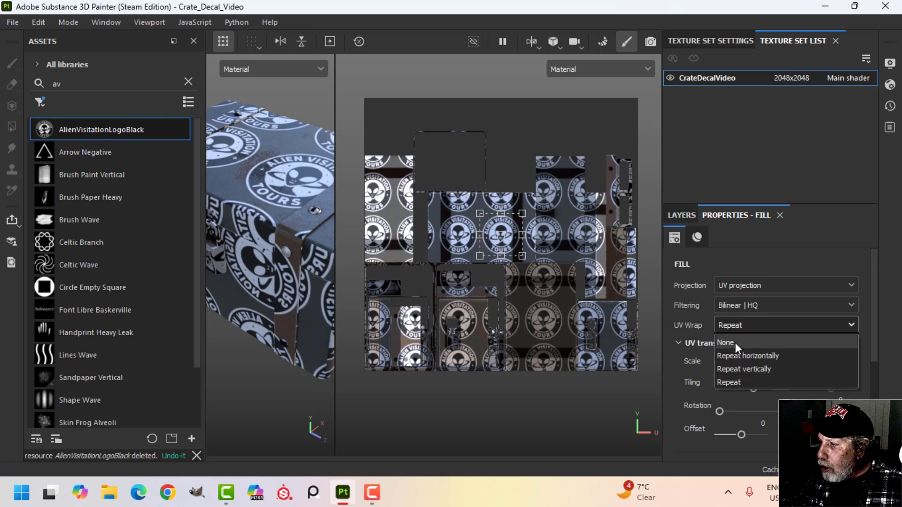
left_click(735, 343)
Move and rotate the single logo onto the lid, then check it in 3D view.
left_click_drag(505, 233, 487, 226)
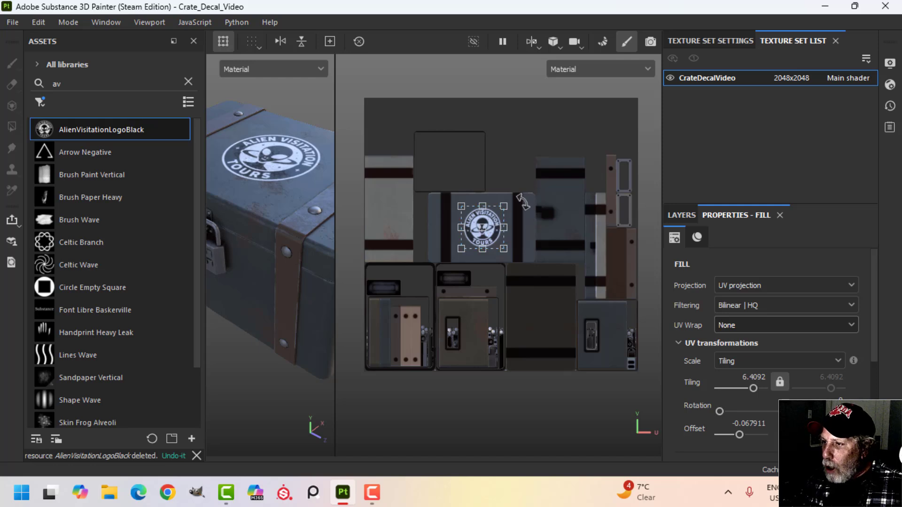
left_click_drag(522, 201, 505, 197)
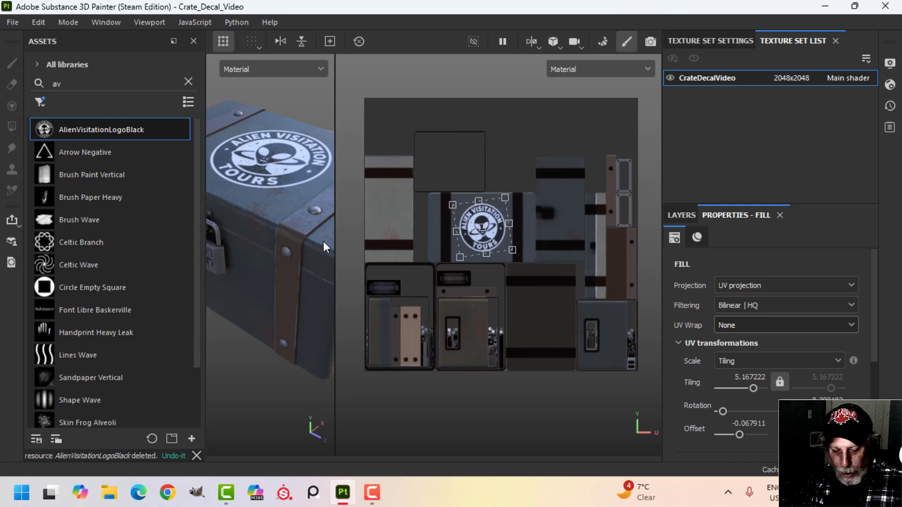
key("F2")
left_click_drag(405, 241, 446, 299, "alt")
scroll(419, 292, "up", 4)
left_click_drag(410, 272, 401, 259, "alt")
left_click(681, 215)
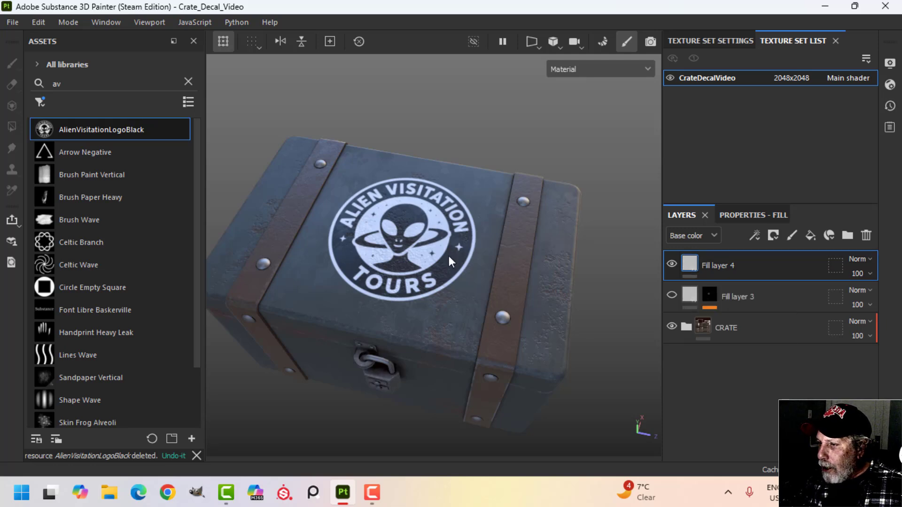
Add a filter effect to Fill layer 4 and set it to Invert.
left_click(754, 235)
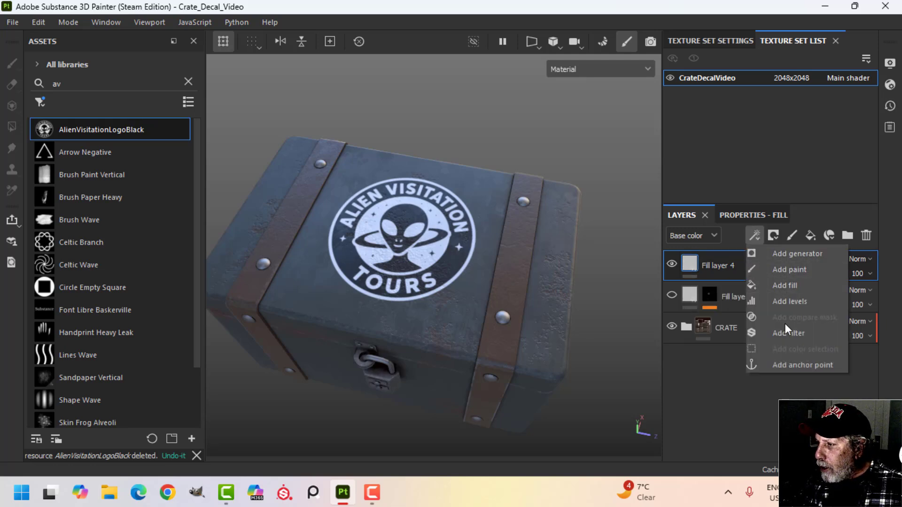
left_click(786, 333)
left_click(742, 215)
left_click(766, 292)
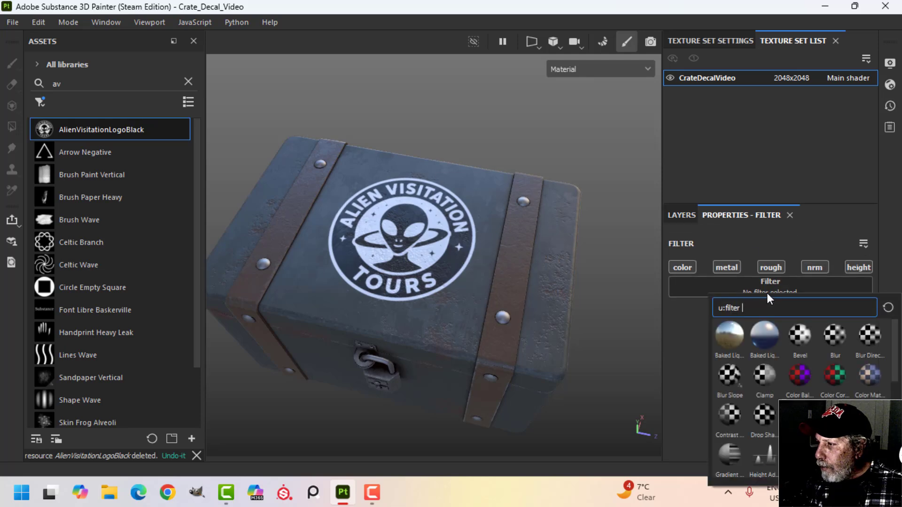
left_click(827, 374)
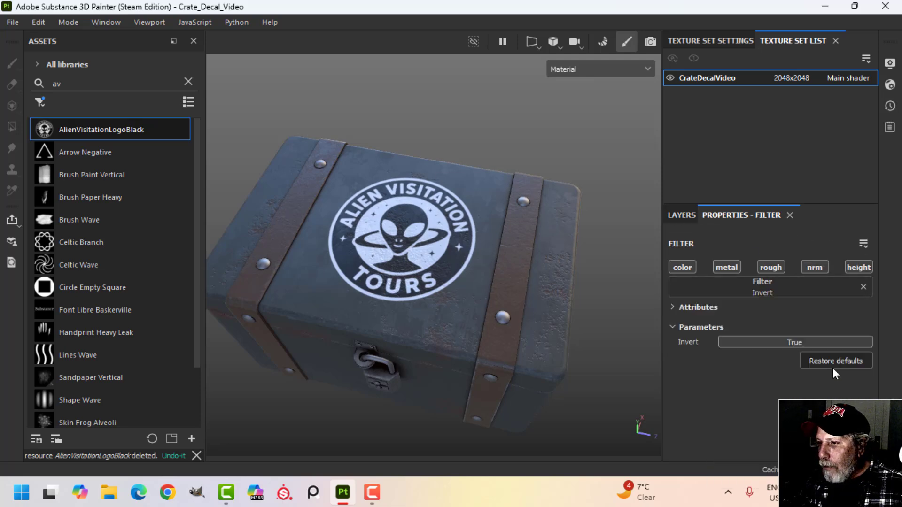
left_click_drag(631, 335, 389, 252, "alt")
left_click_drag(438, 235, 442, 276, "alt")
left_click_drag(337, 283, 441, 310, "alt")
left_click(679, 215)
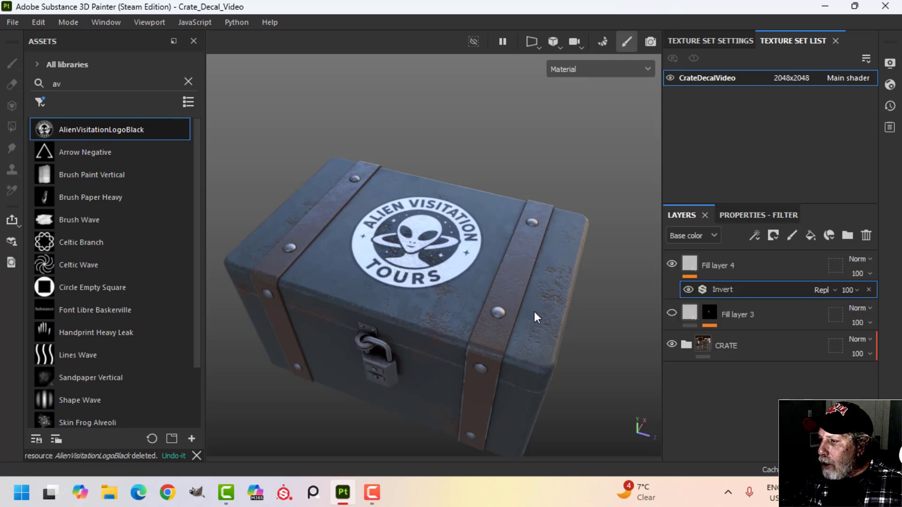
left_click(706, 266)
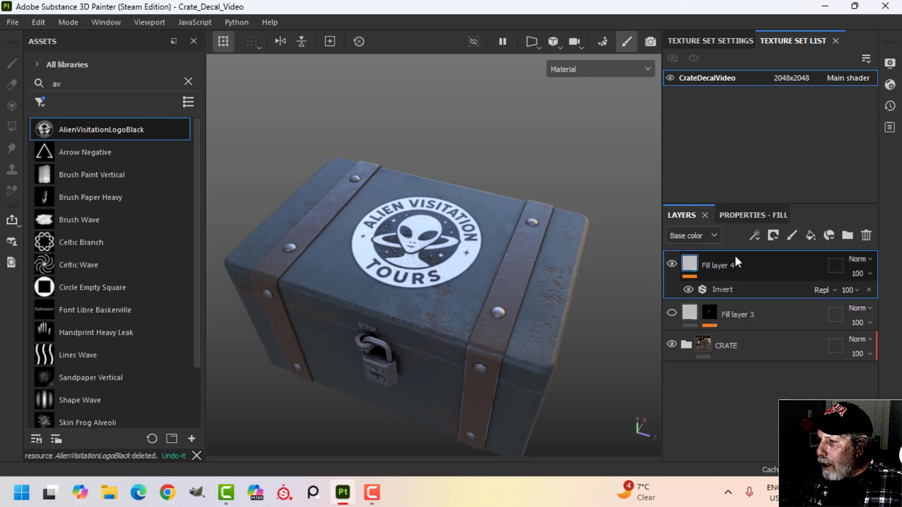
Give Fill layer 4 a black mask with a Paint effect.
left_click(773, 235)
left_click(789, 268)
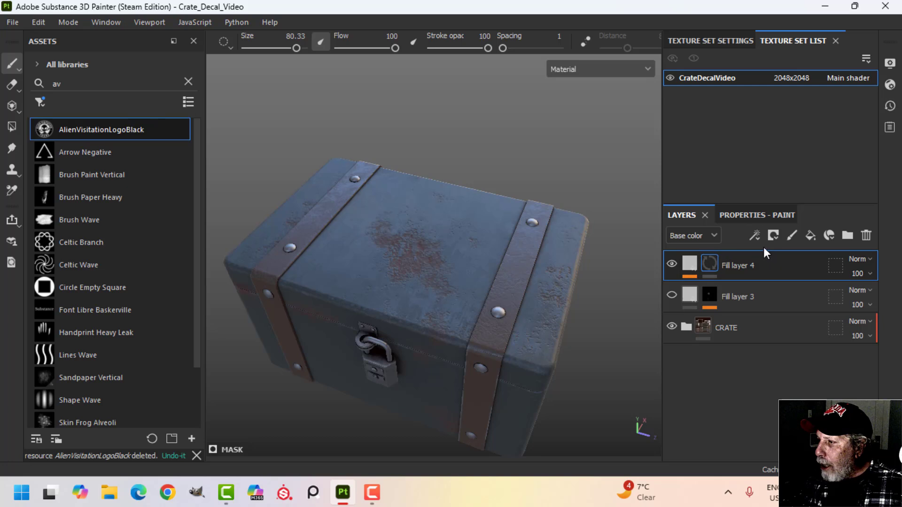
left_click(756, 236)
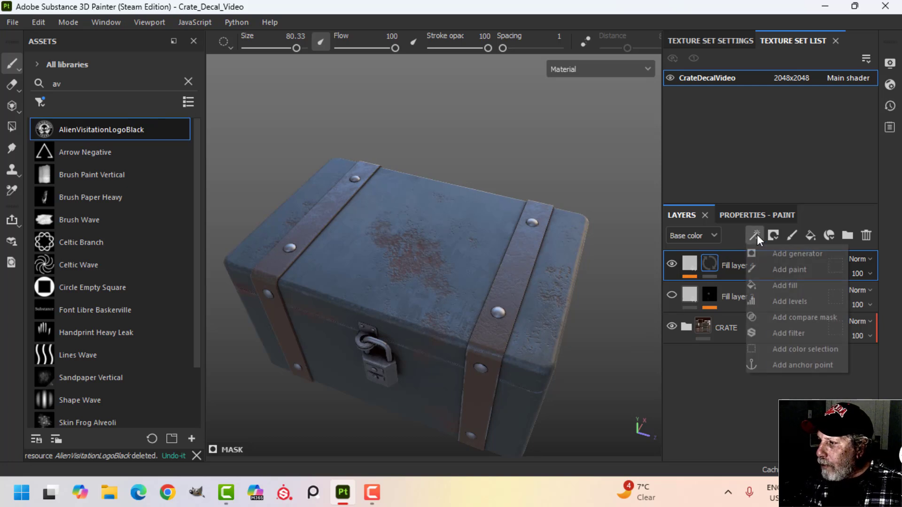
left_click(779, 268)
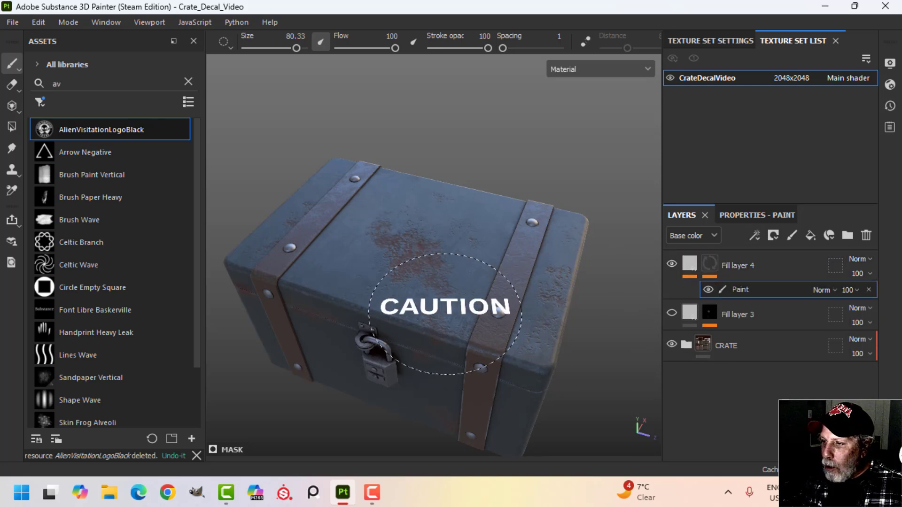
Filter assets to brushes, search 'dirt', and paint the logo back in patchy strokes.
left_click(189, 81)
left_click(40, 102)
left_click(65, 174)
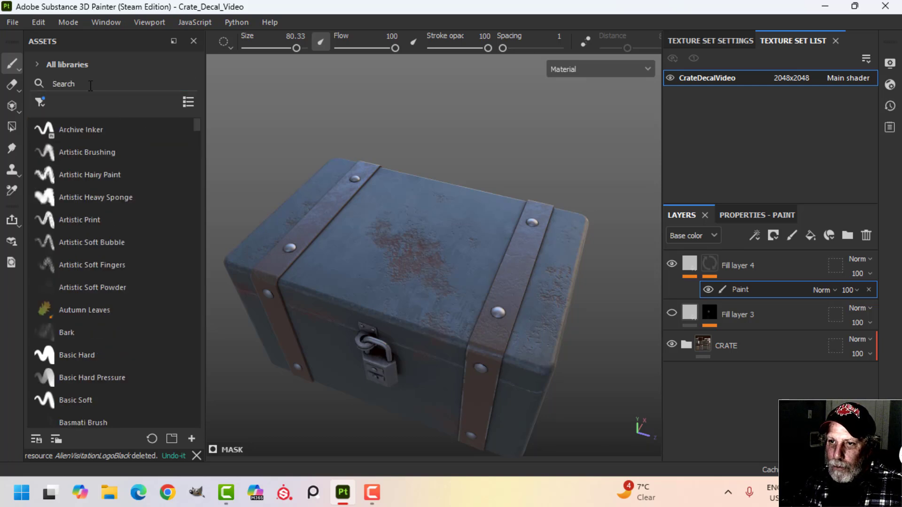
type("dirt")
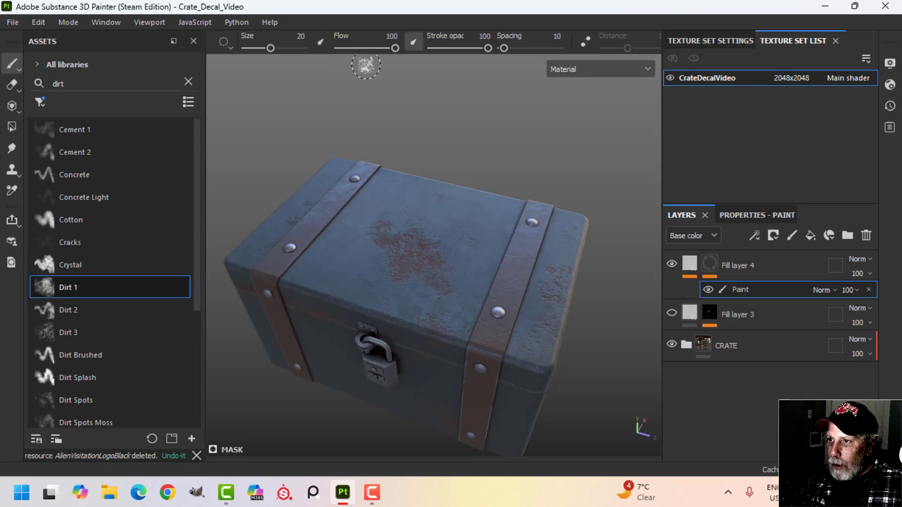
right_click_drag(403, 272, 423, 272, "ctrl")
mouse_move(356, 264)
left_mouse_down()
mouse_move(466, 279)
mouse_move(410, 241)
mouse_move(407, 219)
left_mouse_up()
left_click_drag(467, 208, 423, 235)
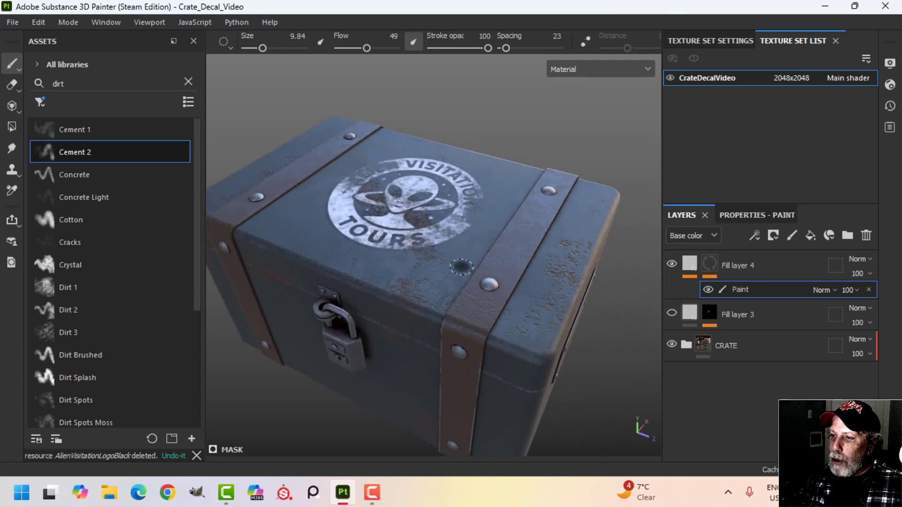
scroll(461, 270, "down", 4)
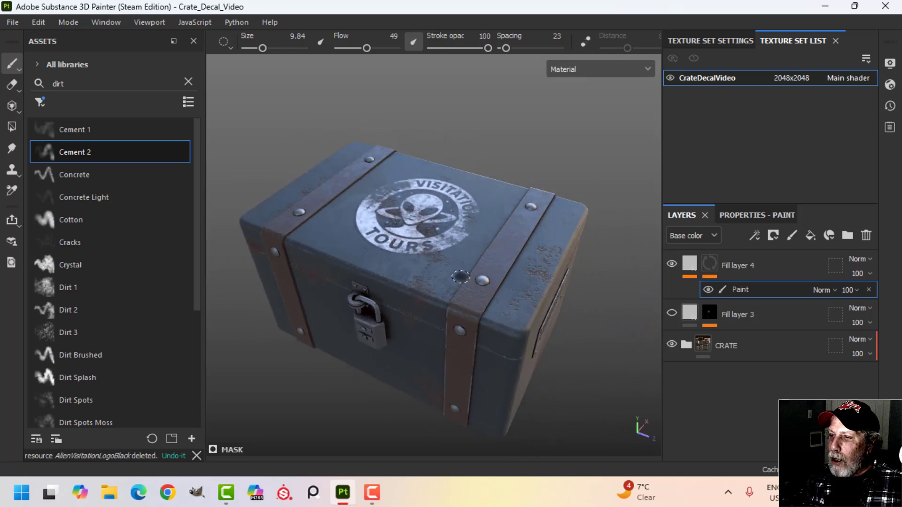